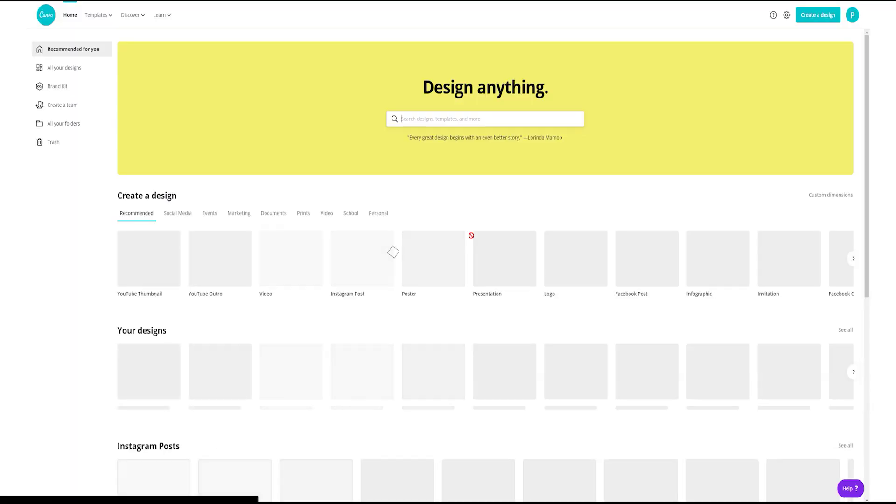
Open the YouTube Thumbnail templates from the 'youtube' search suggestions and scroll through them
{"action": "left_click", "coordinate": [477, 120]}
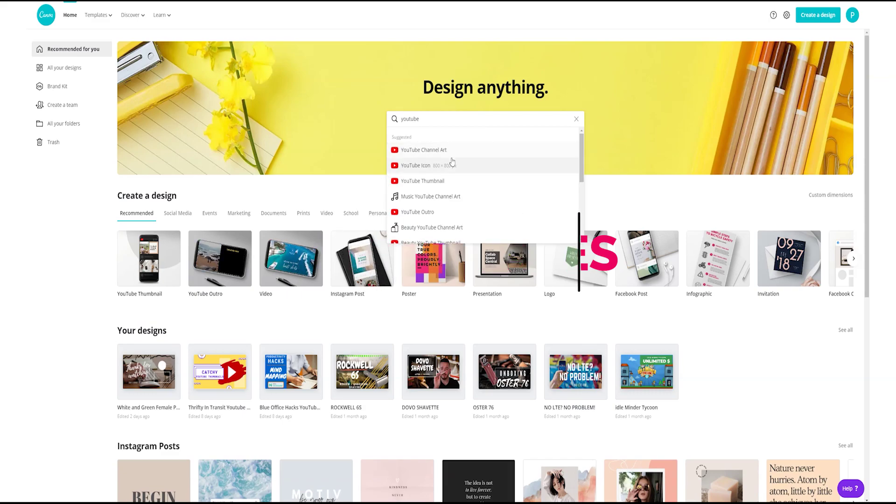
{"action": "left_click", "coordinate": [452, 181]}
{"action": "scroll", "coordinate": [455, 186], "scroll_direction": "down", "scroll_amount": 12}
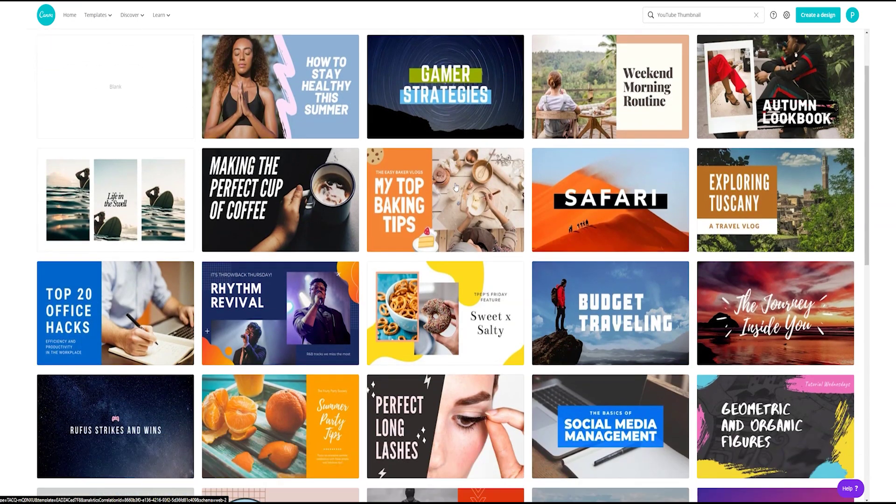
{"action": "scroll", "coordinate": [455, 186], "scroll_direction": "down", "scroll_amount": 15}
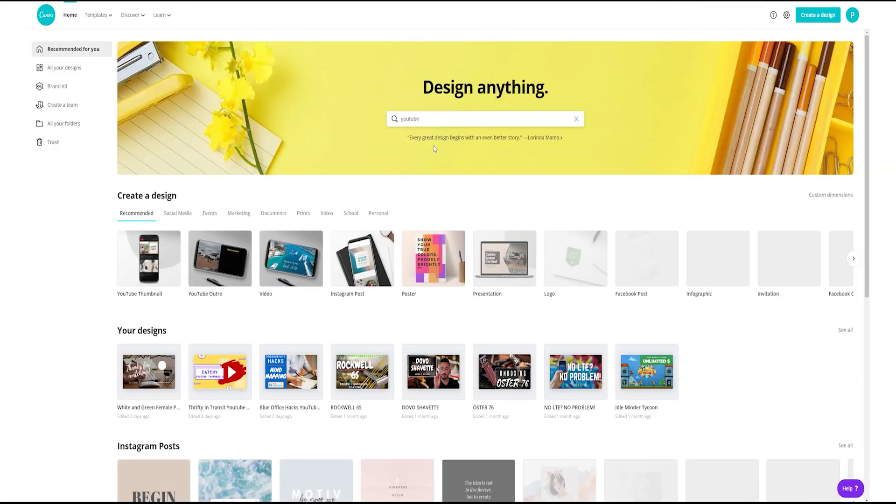
Open the YouTube Channel Art templates and scroll down through the grid
{"action": "left_click", "coordinate": [450, 121]}
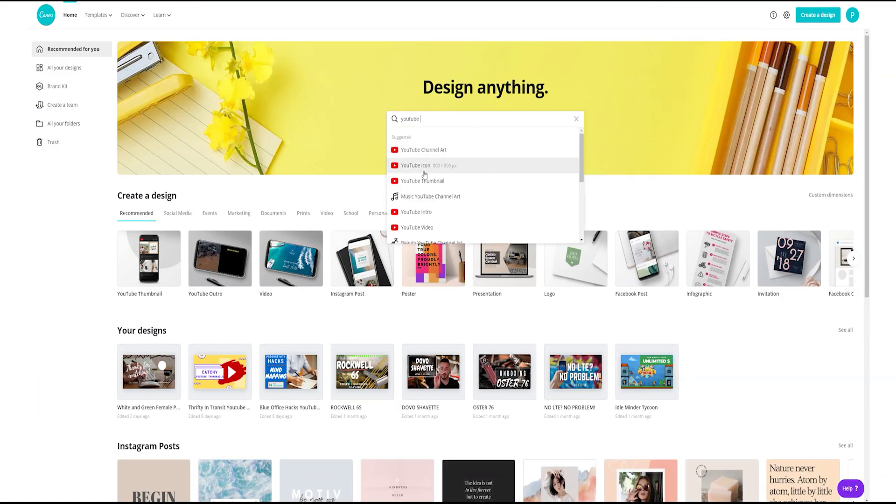
{"action": "left_click", "coordinate": [421, 150]}
{"action": "scroll", "coordinate": [467, 144], "scroll_direction": "down", "scroll_amount": 6}
{"action": "scroll", "coordinate": [472, 141], "scroll_direction": "down", "scroll_amount": 10}
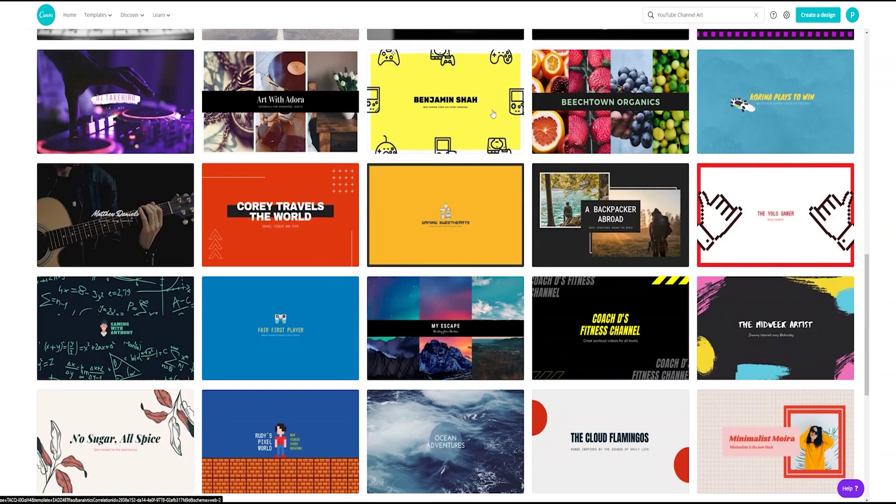
{"action": "scroll", "coordinate": [493, 114], "scroll_direction": "down", "scroll_amount": 8}
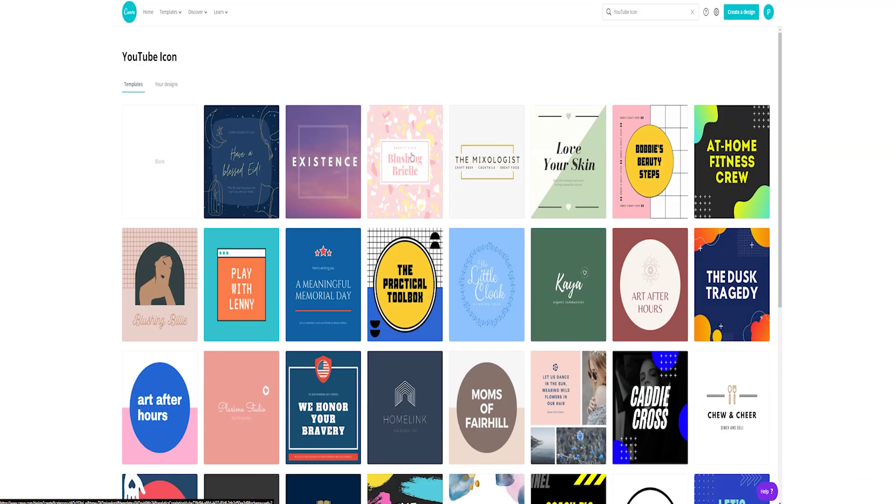
{"action": "scroll", "coordinate": [448, 261], "scroll_direction": "down", "scroll_amount": 10}
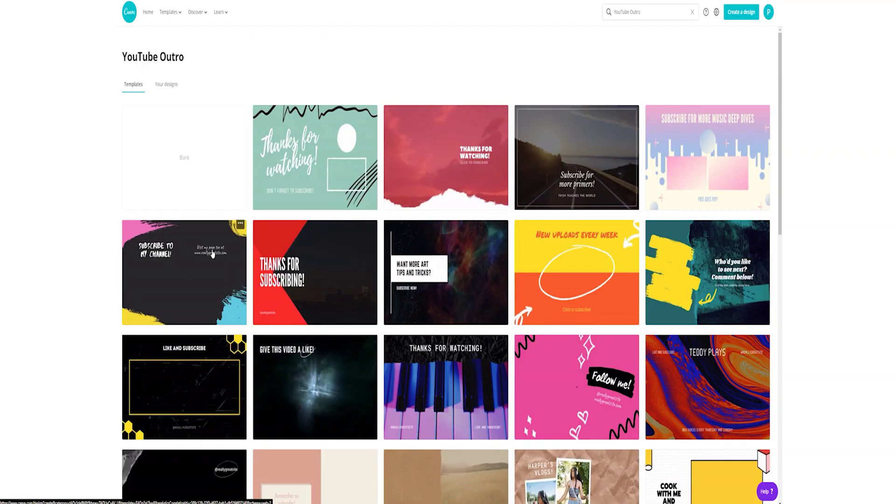
{"action": "scroll", "coordinate": [430, 251], "scroll_direction": "down", "scroll_amount": 5}
{"action": "scroll", "coordinate": [430, 251], "scroll_direction": "down", "scroll_amount": 12}
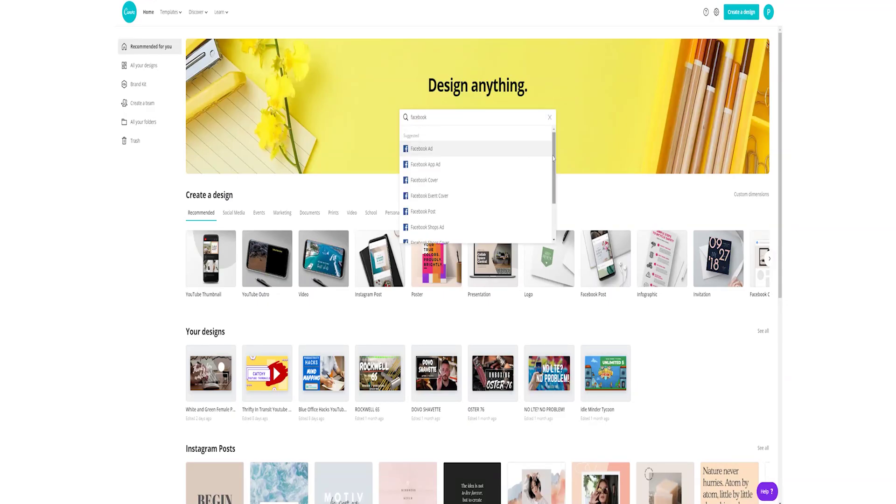
{"action": "left_click_drag", "start_coordinate": [553, 159], "coordinate": [556, 197]}
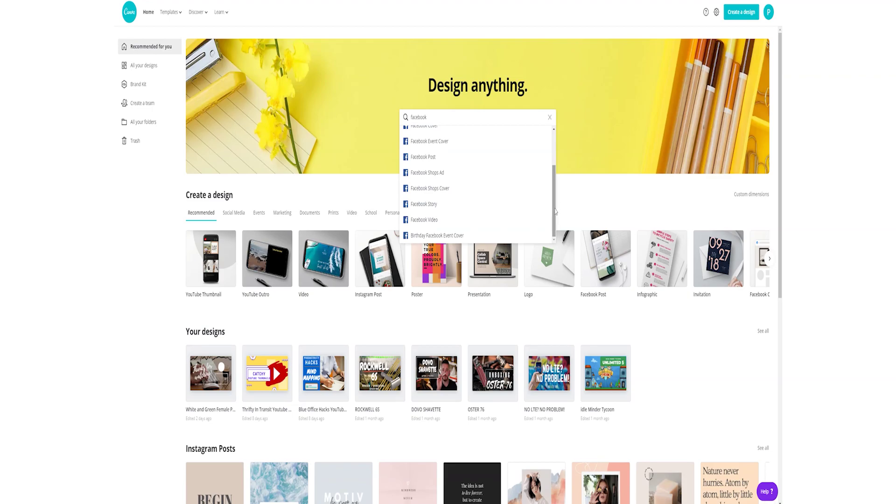
Browse Instagram Post templates, then choose Presentation and open the Green Climate Change Infographic template
{"action": "left_click", "coordinate": [460, 187]}
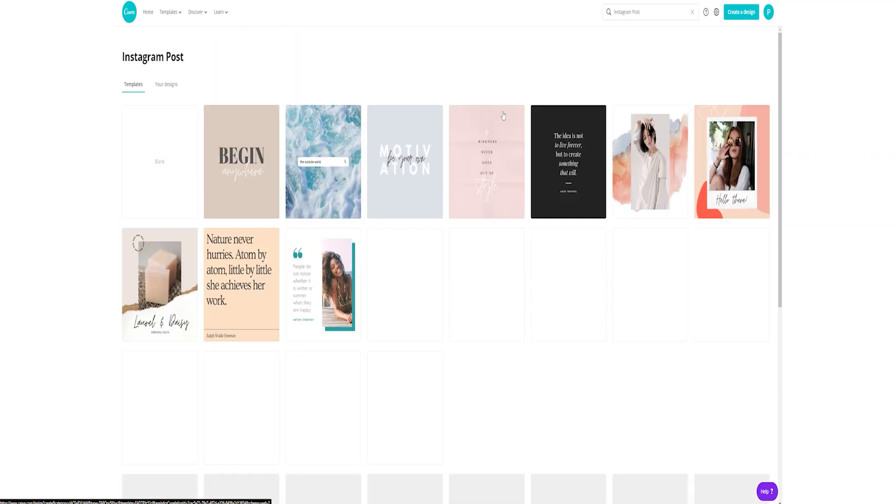
{"action": "scroll", "coordinate": [511, 181], "scroll_direction": "down", "scroll_amount": 10}
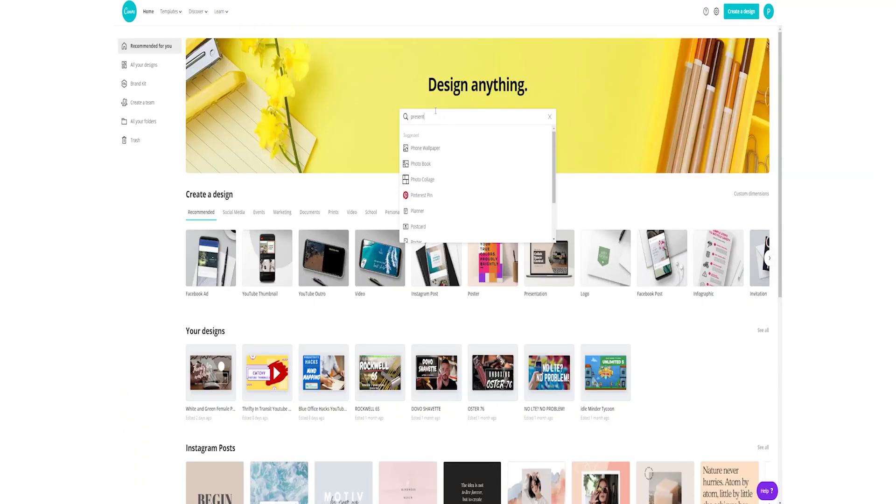
{"action": "key", "text": "Down"}
{"action": "key", "text": "Return"}
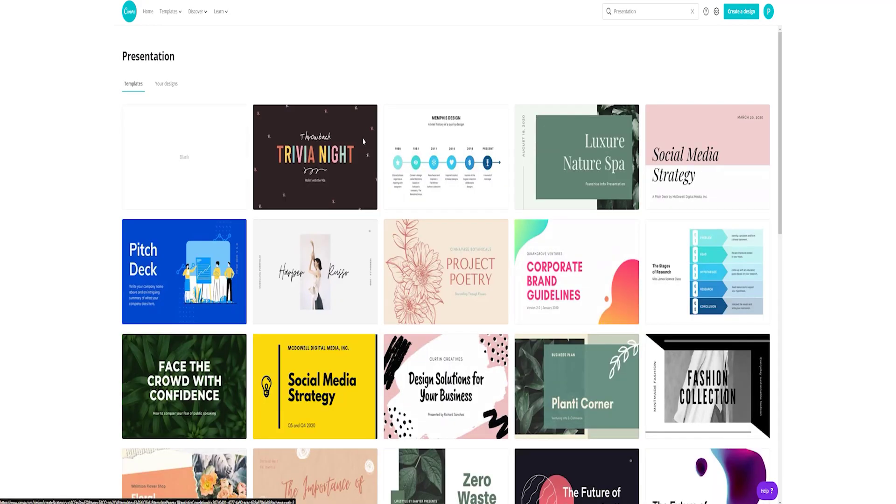
{"action": "left_click", "coordinate": [346, 135]}
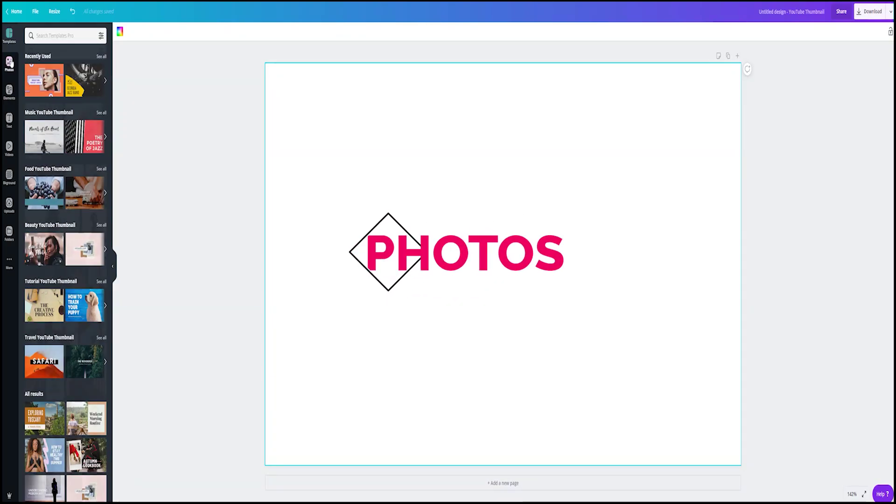
Set the Summer pool-float photo as the full-canvas background
{"action": "left_click", "coordinate": [9, 63]}
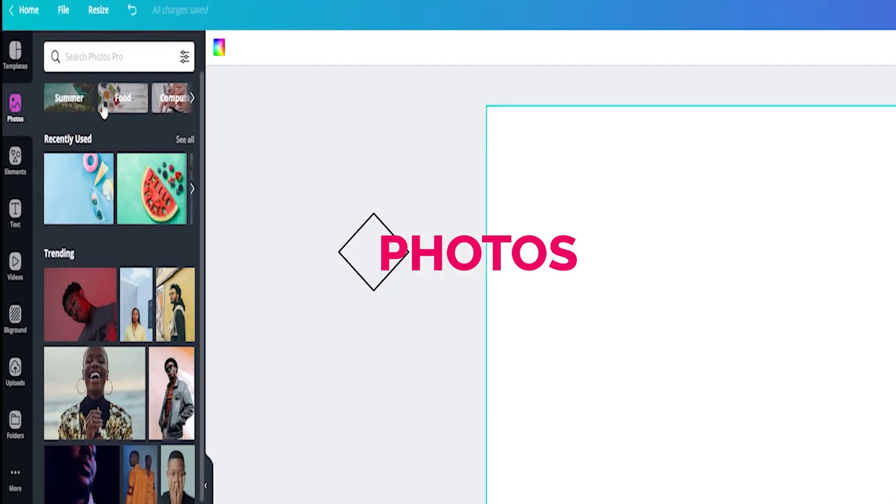
{"action": "left_click", "coordinate": [75, 102]}
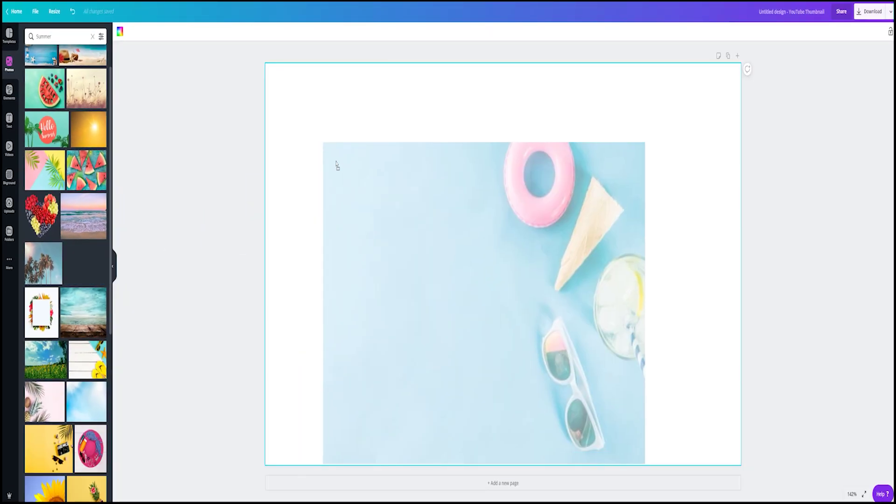
{"action": "left_click_drag", "start_coordinate": [336, 166], "coordinate": [275, 135]}
Place an uploaded photo of a man and delete it, then drag more stock photos in
{"action": "left_click", "coordinate": [9, 205]}
{"action": "left_click_drag", "start_coordinate": [89, 170], "coordinate": [627, 304]}
{"action": "key", "text": "Delete"}
{"action": "left_click", "coordinate": [8, 63]}
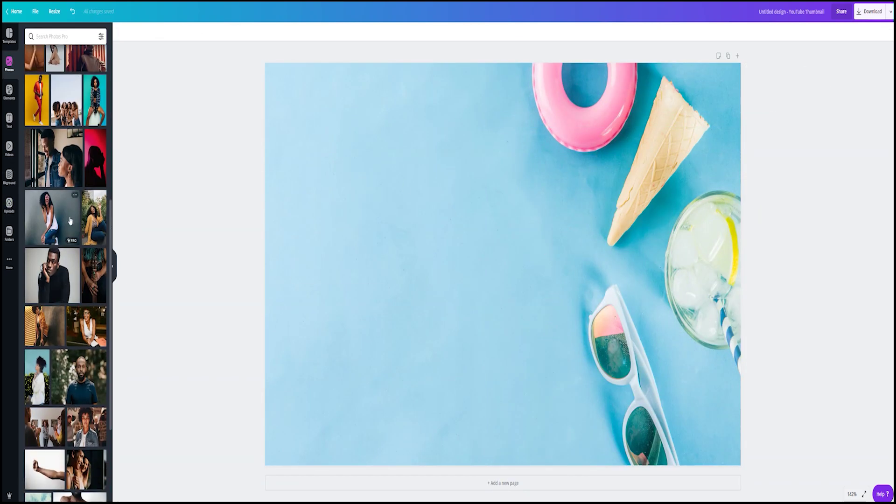
{"action": "left_click_drag", "start_coordinate": [51, 177], "coordinate": [524, 266]}
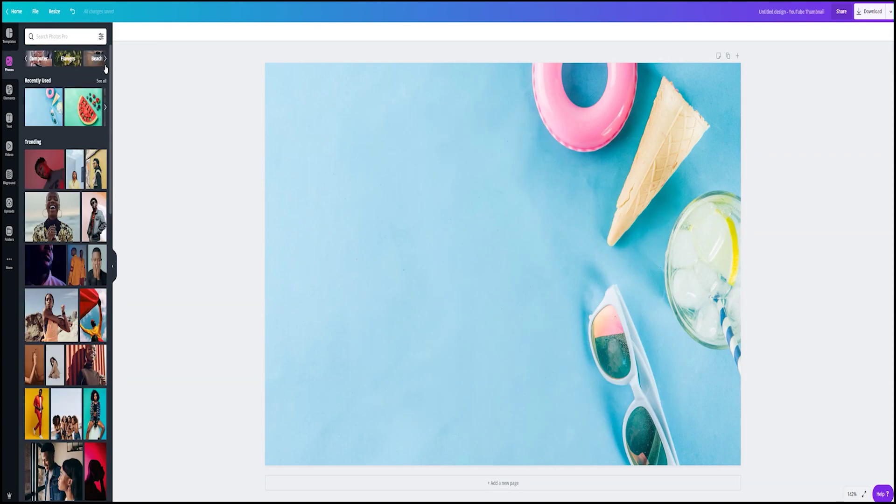
{"action": "left_click_drag", "start_coordinate": [37, 99], "coordinate": [437, 440]}
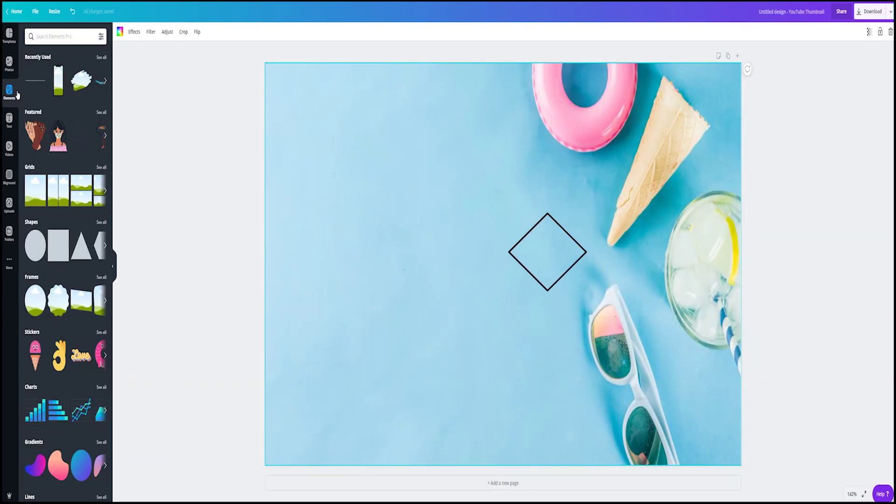
Search elements for 'beach' and add the umbrella-and-ball scene, enlarged toward the lower right
{"action": "left_click", "coordinate": [57, 32]}
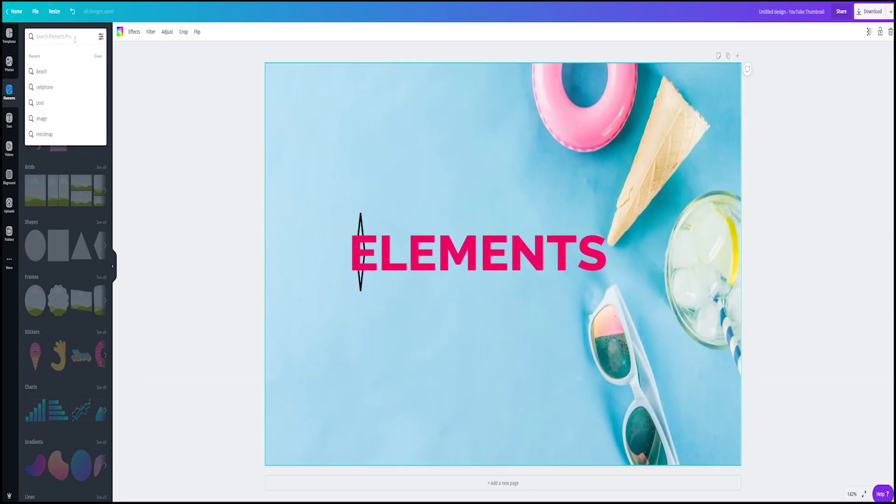
{"action": "type", "text": "beach"}
{"action": "key", "text": "Return"}
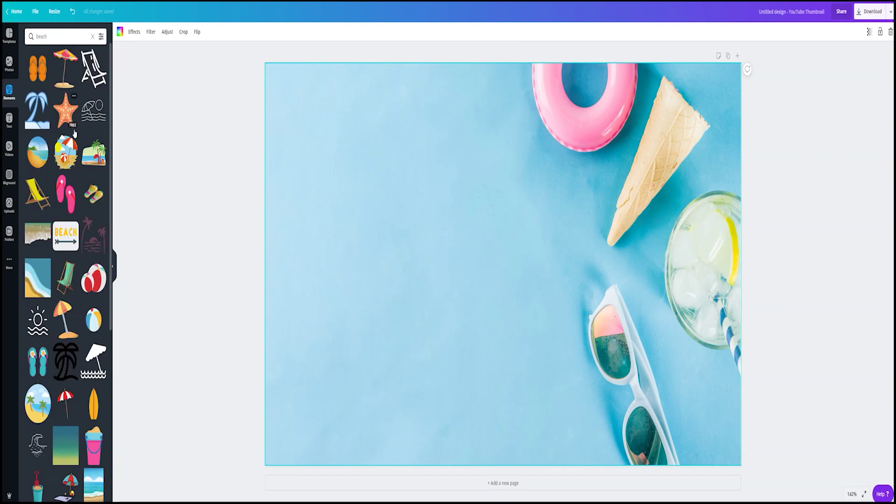
{"action": "left_click", "coordinate": [69, 149]}
{"action": "left_click_drag", "start_coordinate": [556, 184], "coordinate": [659, 337]}
Add a palm tree graphic with yellow outlines and pink leaves, moved lower right
{"action": "left_click_drag", "start_coordinate": [37, 110], "coordinate": [452, 304]}
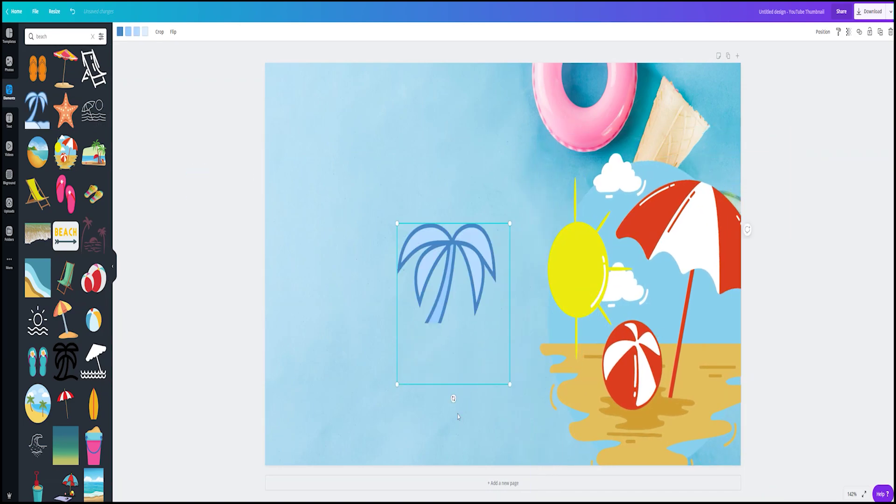
{"action": "left_click", "coordinate": [120, 31]}
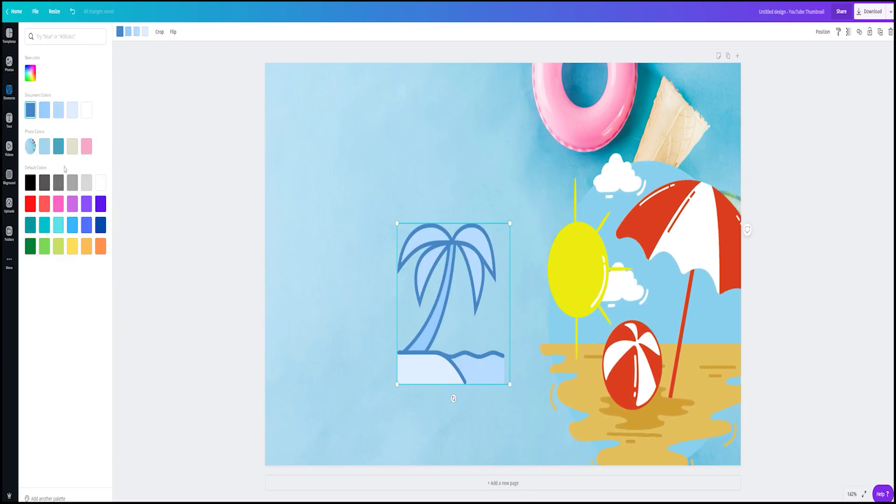
{"action": "left_click", "coordinate": [71, 246]}
{"action": "left_click_drag", "start_coordinate": [438, 327], "coordinate": [467, 380]}
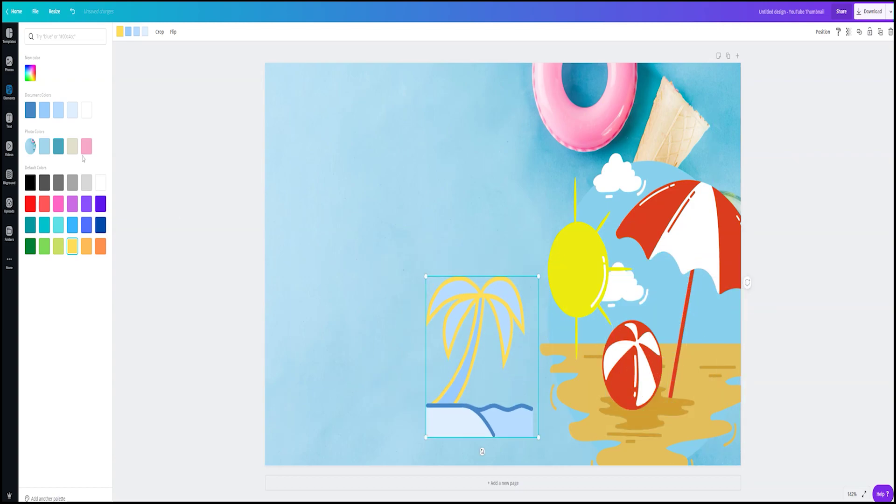
{"action": "left_click", "coordinate": [87, 146]}
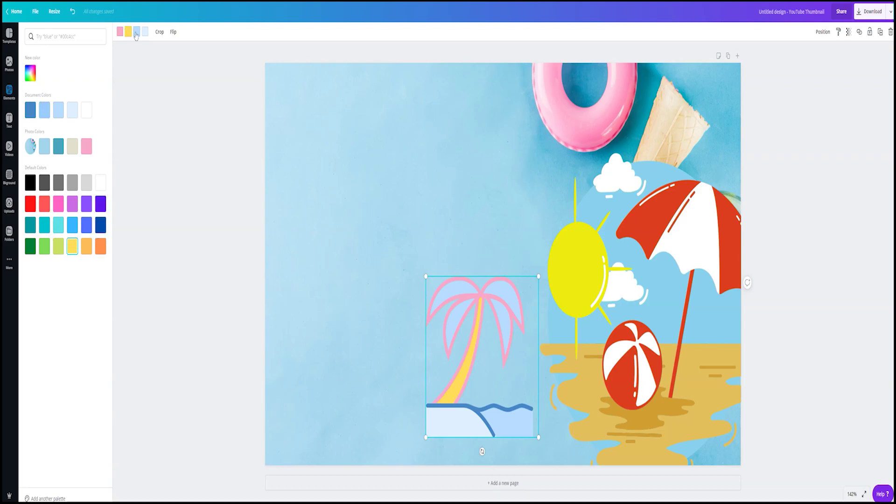
Delete the palm tree and fill the page with a four-column photo grid
{"action": "key", "text": "Delete"}
{"action": "left_click", "coordinate": [700, 304]}
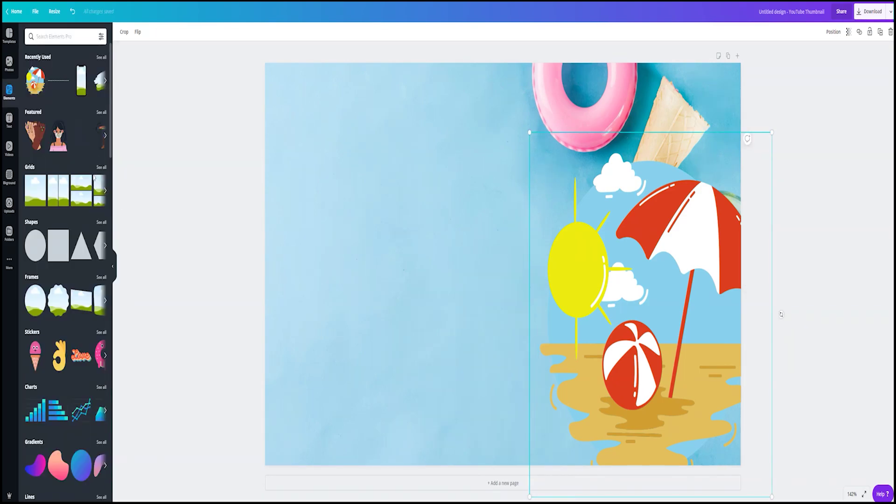
{"action": "left_click", "coordinate": [102, 167]}
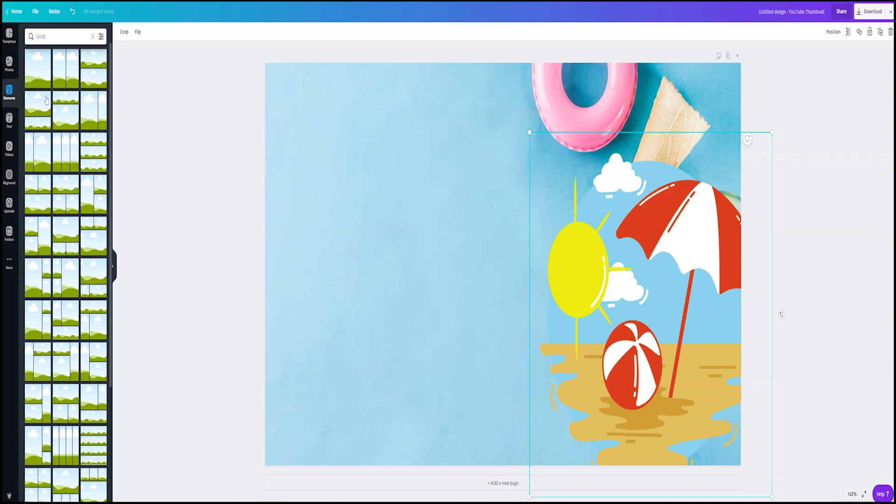
{"action": "scroll", "coordinate": [47, 271], "scroll_direction": "down", "scroll_amount": 3}
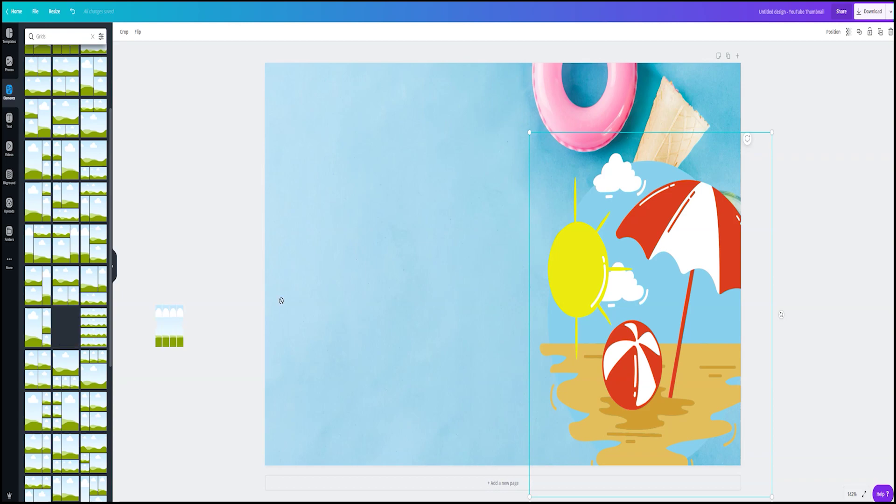
{"action": "left_click_drag", "start_coordinate": [418, 263], "coordinate": [457, 257]}
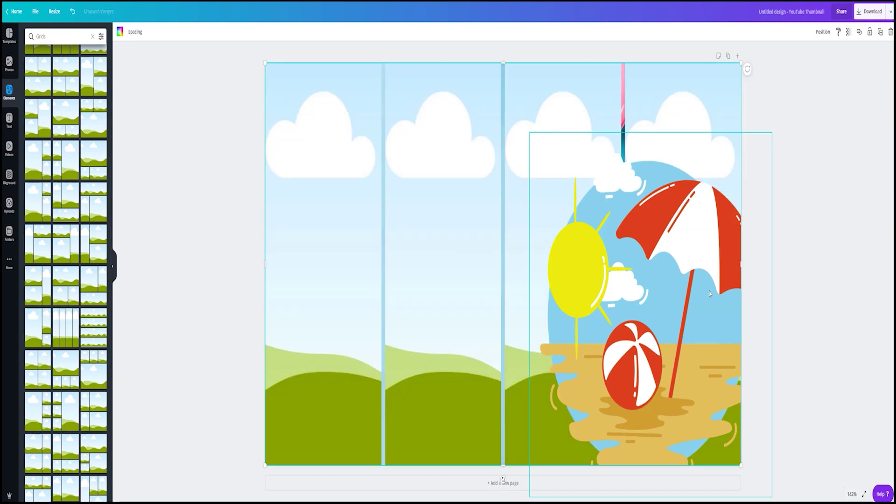
Delete the beach illustration and fill the grid columns with beach, flowers, sun and fruit-heart photos
{"action": "left_click", "coordinate": [679, 269]}
{"action": "key", "text": "Delete"}
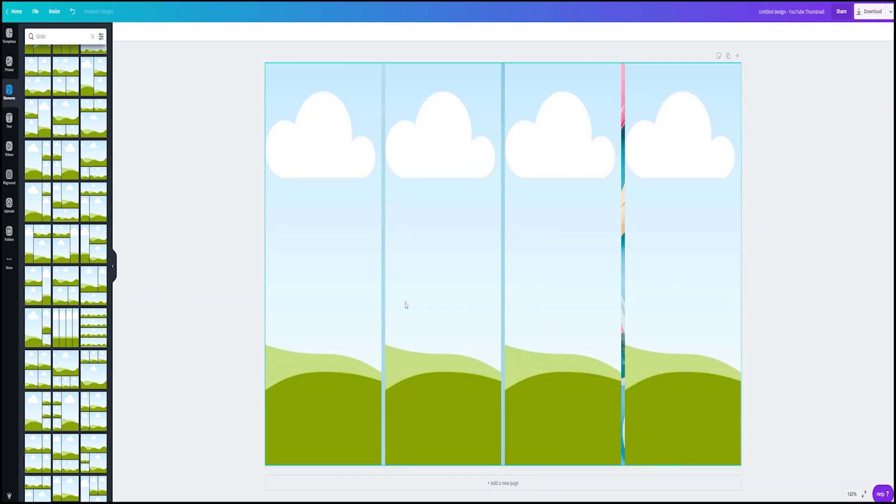
{"action": "left_click", "coordinate": [9, 64]}
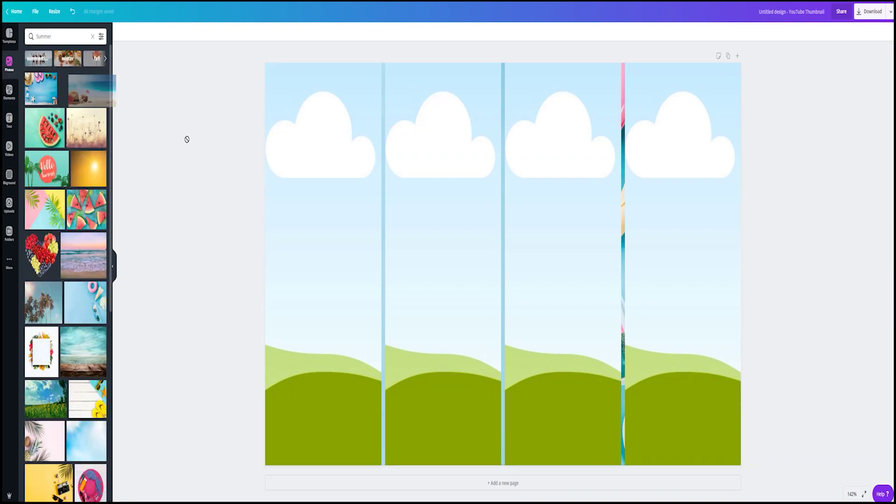
{"action": "left_click_drag", "start_coordinate": [187, 139], "coordinate": [322, 233]}
{"action": "left_click_drag", "start_coordinate": [71, 143], "coordinate": [482, 221]}
{"action": "left_click_drag", "start_coordinate": [90, 169], "coordinate": [555, 202]}
{"action": "left_click_drag", "start_coordinate": [42, 262], "coordinate": [676, 256]}
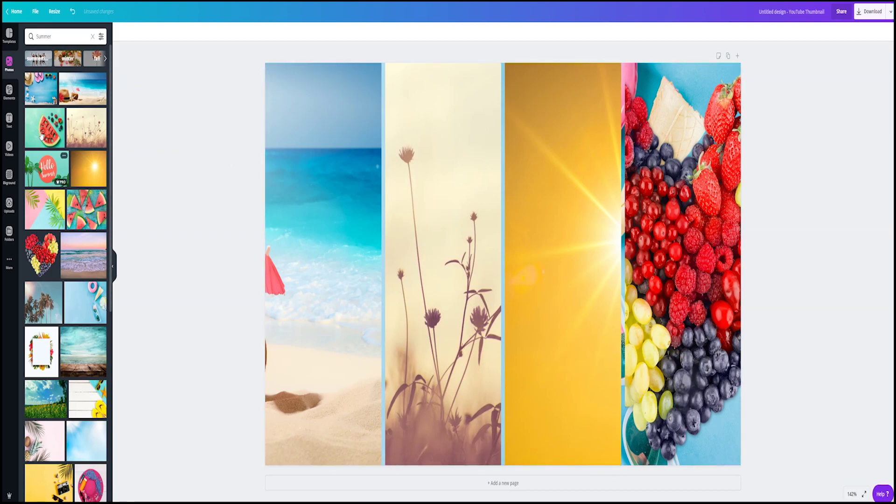
Add a large-top-cell grid, then undo repeatedly until all grids are gone
{"action": "left_click", "coordinate": [9, 91]}
{"action": "left_click", "coordinate": [81, 190]}
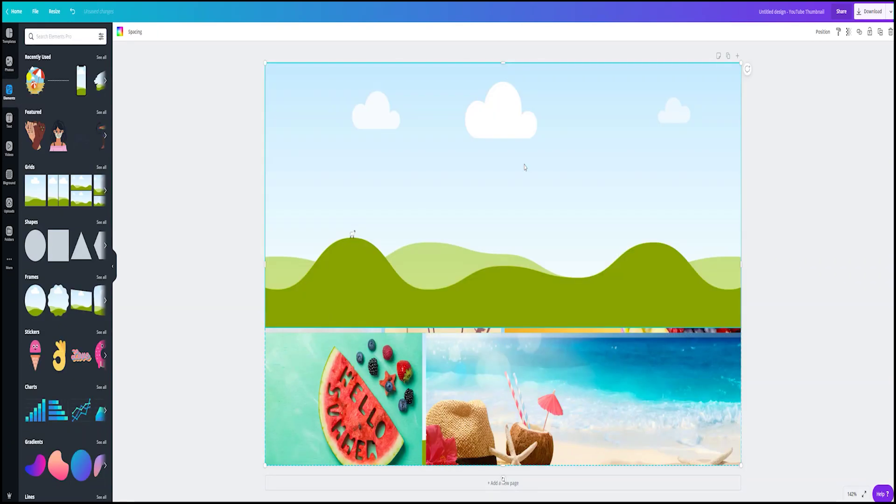
{"action": "key", "text": "ctrl+z"}
{"action": "key", "text": "ctrl+z"}
{"action": "key", "text": "ctrl+z"}
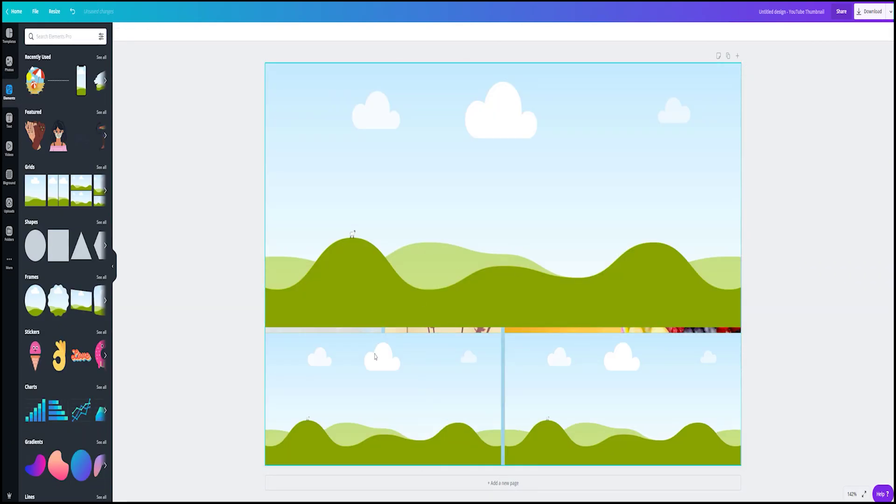
{"action": "key", "text": "ctrl+z"}
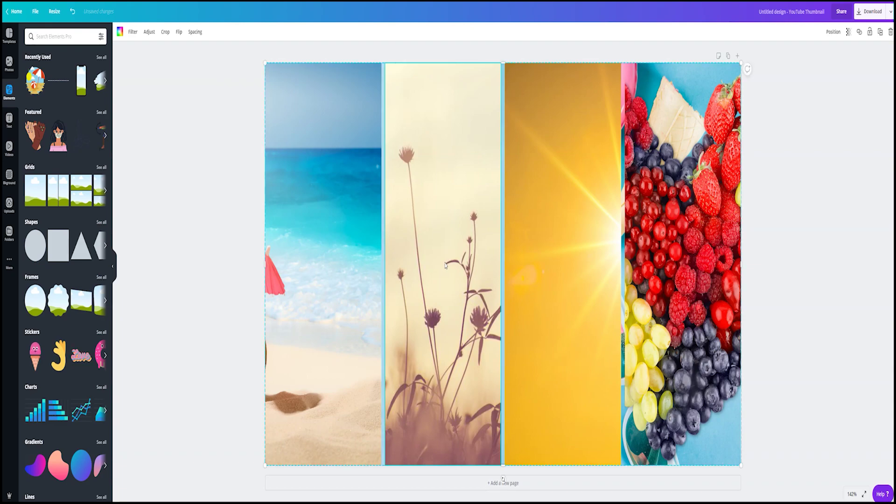
{"action": "key", "text": "ctrl+z"}
{"action": "key", "text": "ctrl+z"}
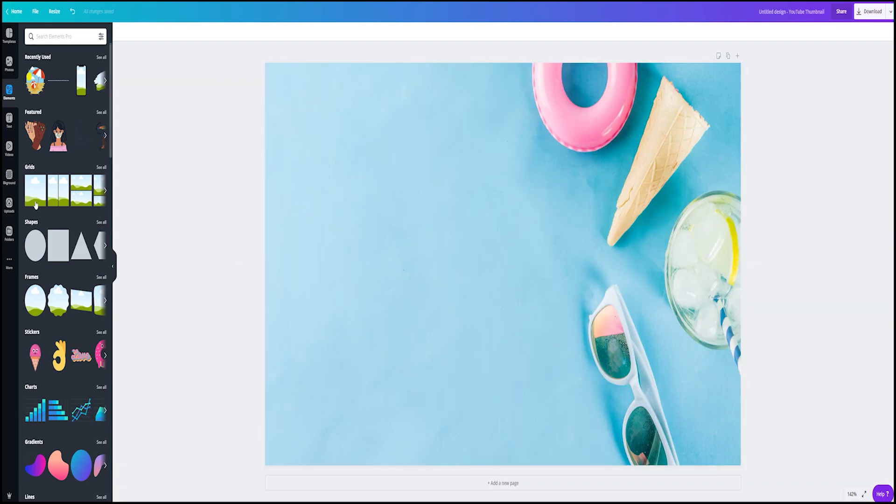
Add a ring frame filled with the fruit-heart photo, colour the ring white and enlarge it
{"action": "left_click", "coordinate": [100, 278]}
{"action": "scroll", "coordinate": [86, 118], "scroll_direction": "down", "scroll_amount": 4}
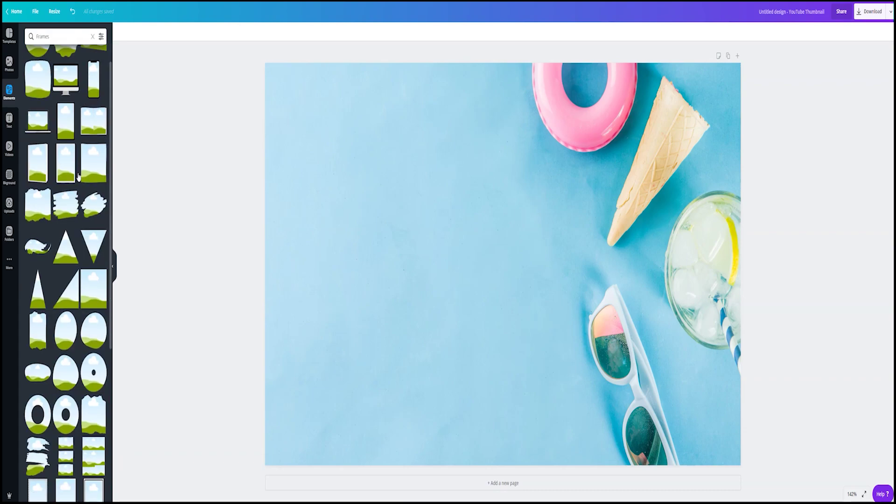
{"action": "scroll", "coordinate": [34, 259], "scroll_direction": "down", "scroll_amount": 1}
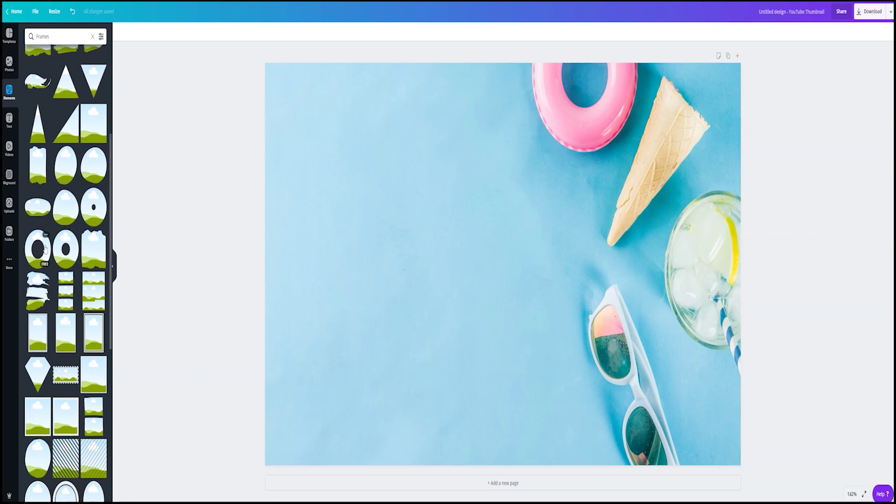
{"action": "scroll", "coordinate": [64, 223], "scroll_direction": "down", "scroll_amount": 2}
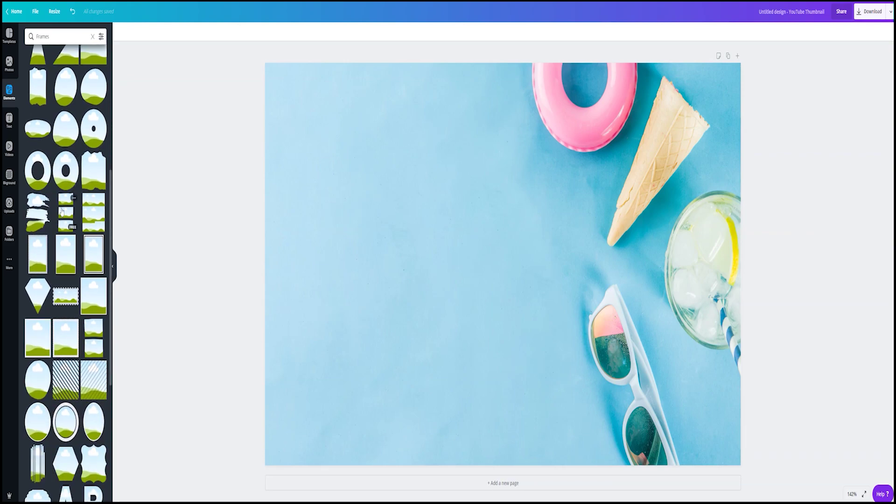
{"action": "scroll", "coordinate": [70, 212], "scroll_direction": "up", "scroll_amount": 1}
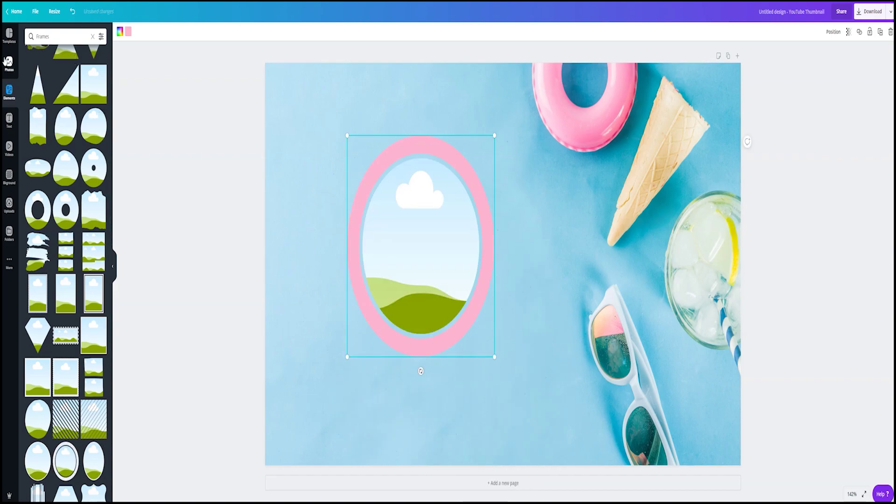
{"action": "left_click", "coordinate": [8, 61]}
{"action": "left_click_drag", "start_coordinate": [65, 140], "coordinate": [420, 242]}
{"action": "left_click", "coordinate": [128, 31]}
{"action": "left_click", "coordinate": [101, 205]}
{"action": "left_click_drag", "start_coordinate": [494, 136], "coordinate": [587, 79]}
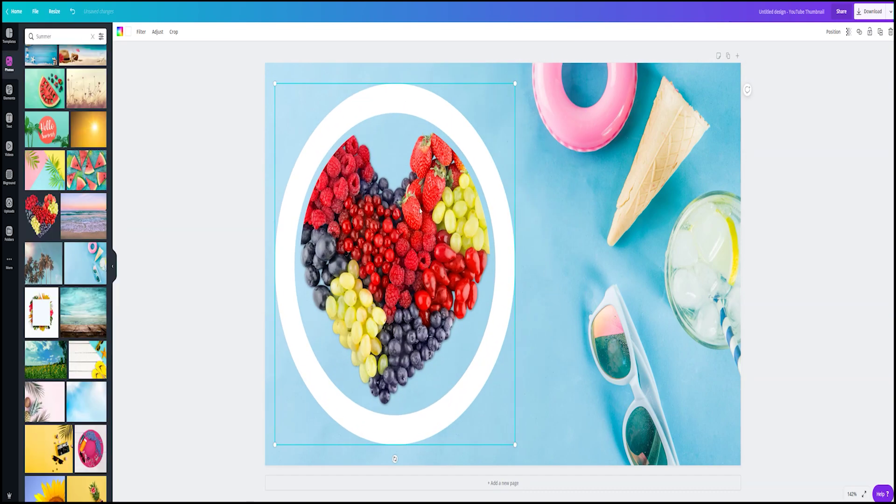
Add an R letter frame on the right filled with the pink pineapple photo
{"action": "left_click", "coordinate": [9, 91]}
{"action": "left_click_drag", "start_coordinate": [29, 301], "coordinate": [621, 249]}
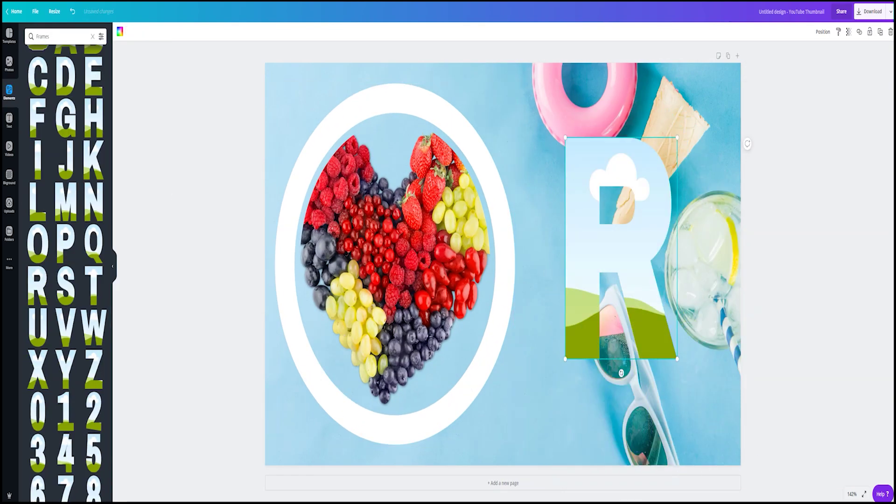
{"action": "left_click", "coordinate": [7, 70]}
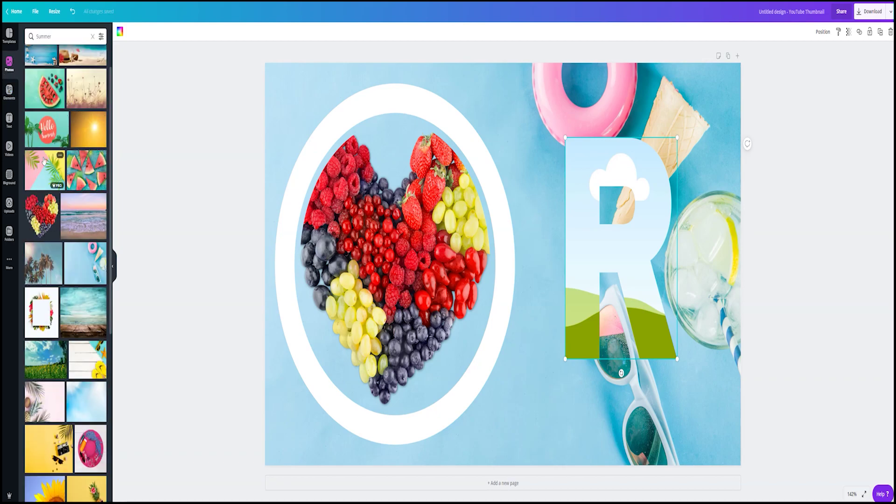
{"action": "left_click_drag", "start_coordinate": [43, 161], "coordinate": [60, 219]}
{"action": "scroll", "coordinate": [63, 280], "scroll_direction": "down", "scroll_amount": 5}
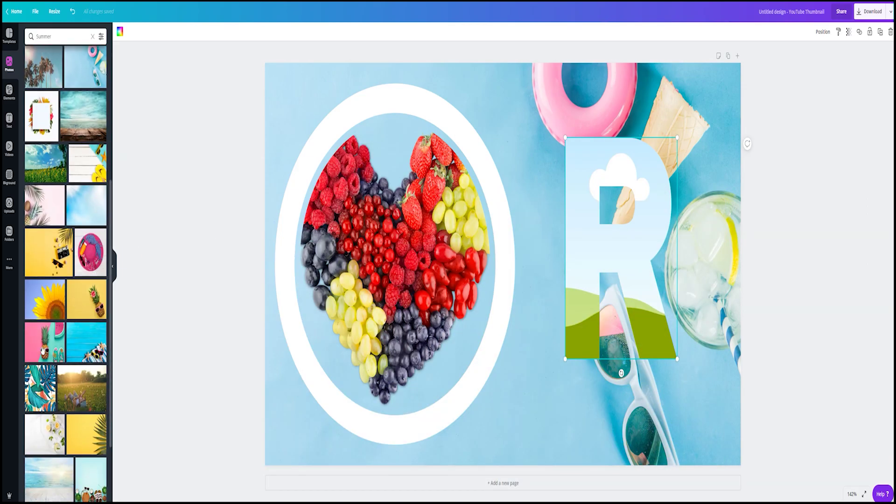
{"action": "left_click_drag", "start_coordinate": [44, 342], "coordinate": [678, 359]}
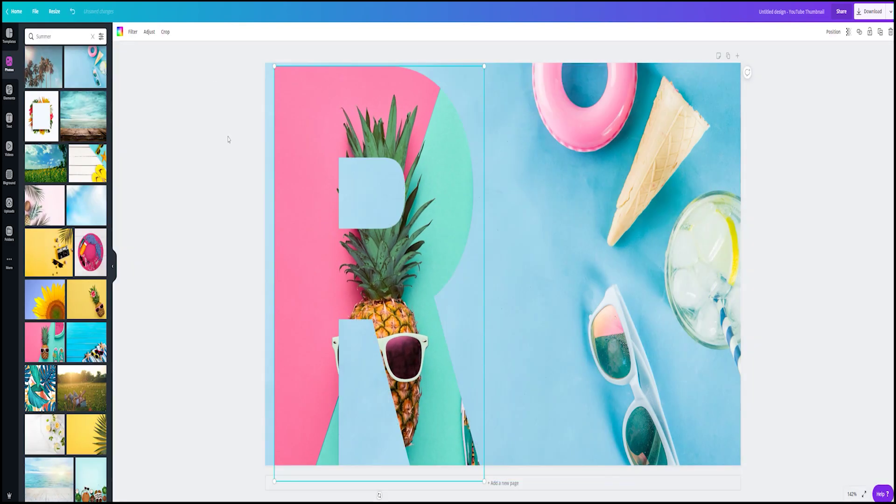
{"action": "left_click", "coordinate": [228, 139]}
{"action": "left_click", "coordinate": [9, 91]}
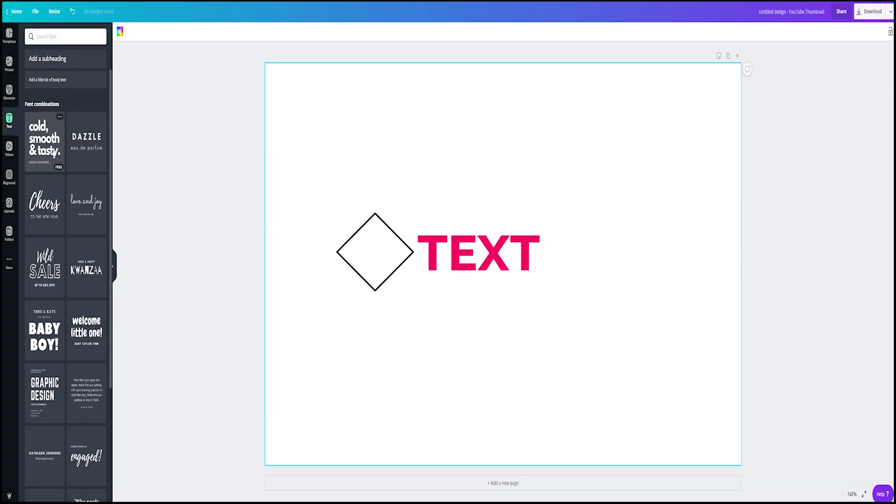
Place the 1,286 font combination text block on the page
{"action": "scroll", "coordinate": [55, 152], "scroll_direction": "down", "scroll_amount": 12}
{"action": "scroll", "coordinate": [45, 148], "scroll_direction": "down", "scroll_amount": 8}
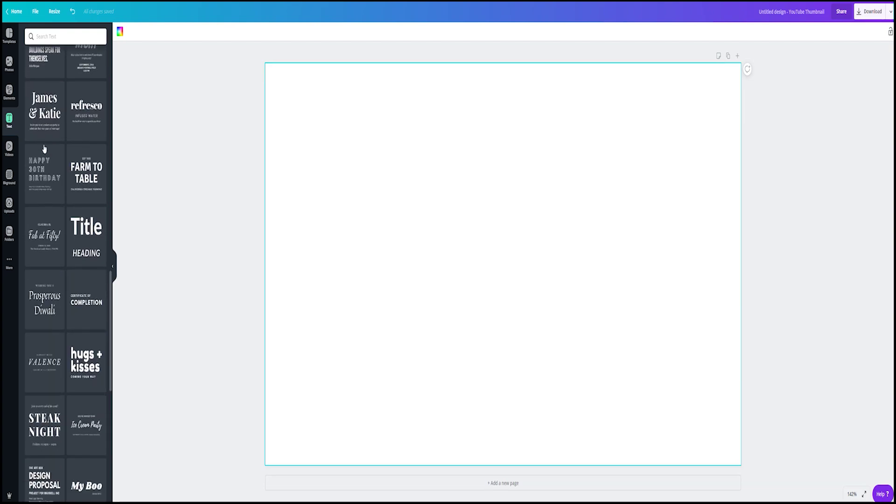
{"action": "scroll", "coordinate": [44, 148], "scroll_direction": "down", "scroll_amount": 8}
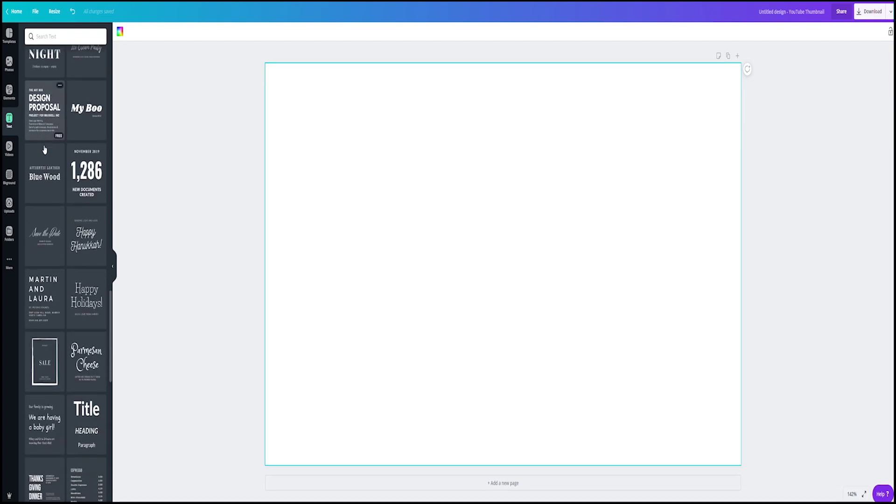
{"action": "scroll", "coordinate": [45, 150], "scroll_direction": "down", "scroll_amount": 2}
{"action": "left_click_drag", "start_coordinate": [97, 99], "coordinate": [415, 131]}
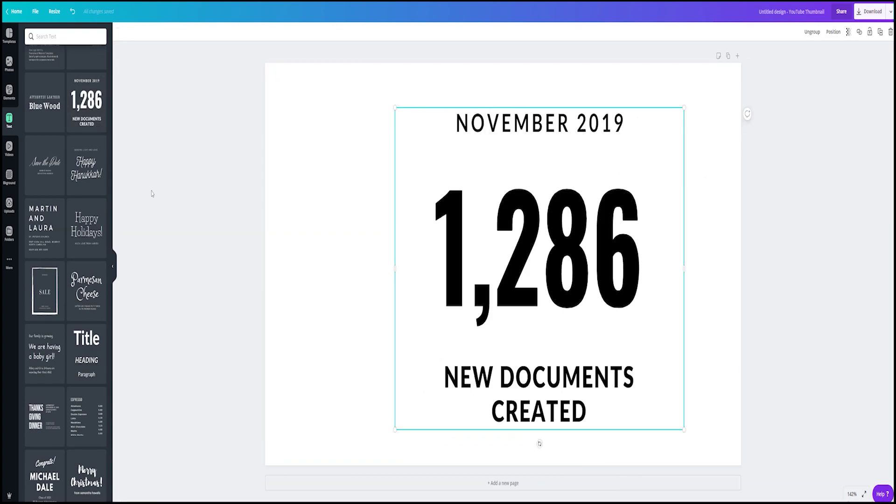
Replace 1,286 with YOUTUBE, widen it to one line and shift the block slightly right
{"action": "double_click", "coordinate": [525, 244]}
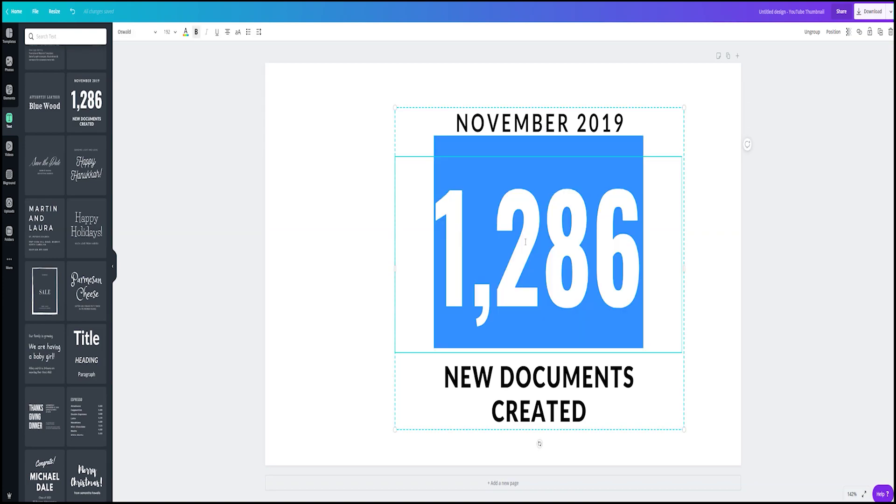
{"action": "type", "text": "YOUYUBE"}
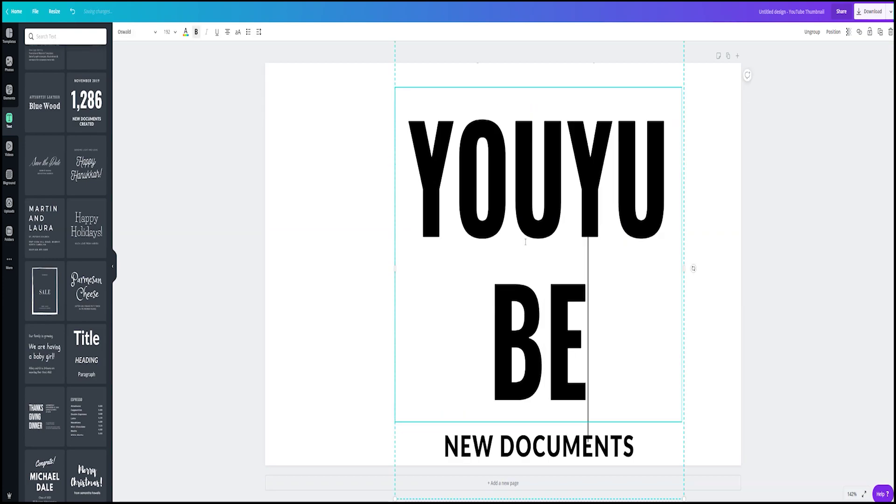
{"action": "key", "text": "BackSpace"}
{"action": "key", "text": "BackSpace"}
{"action": "key", "text": "BackSpace"}
{"action": "key", "text": "BackSpace"}
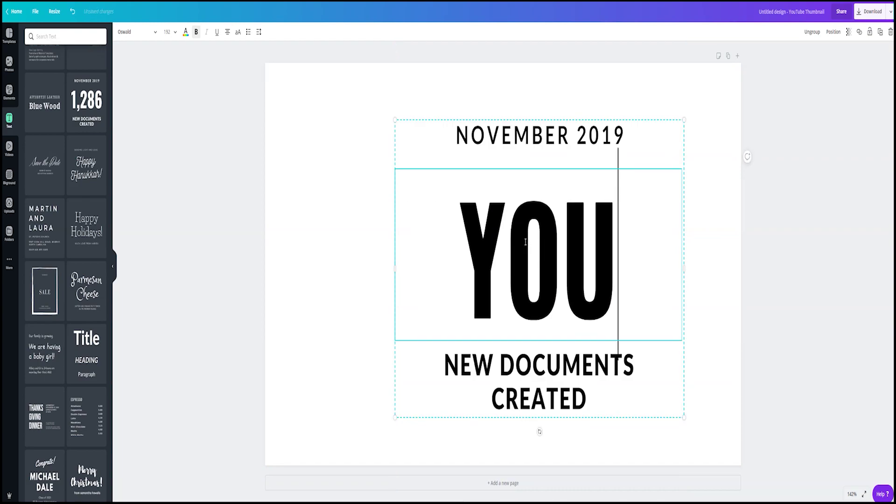
{"action": "type", "text": "TUBE"}
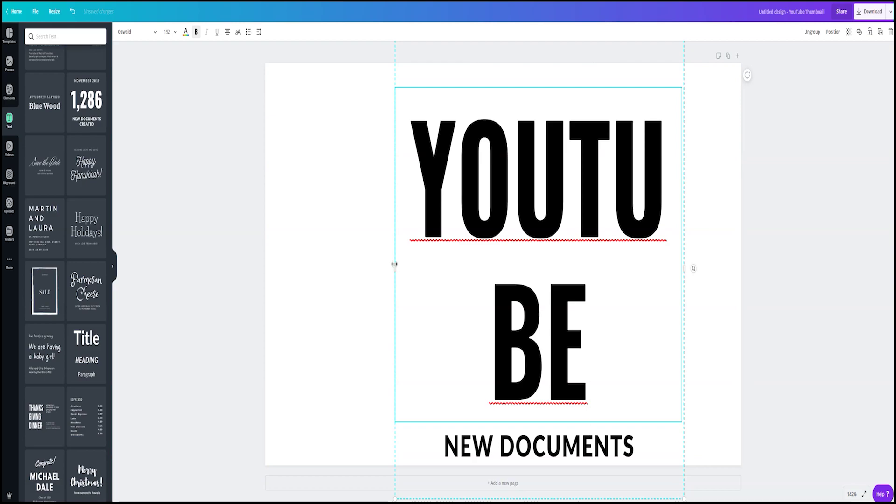
{"action": "left_click_drag", "start_coordinate": [394, 264], "coordinate": [304, 299]}
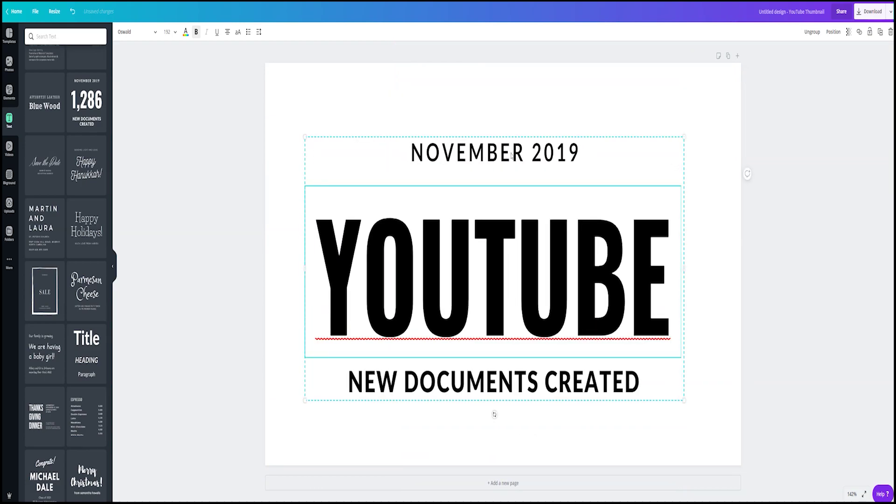
{"action": "left_click", "coordinate": [543, 142]}
{"action": "left_click_drag", "start_coordinate": [564, 140], "coordinate": [591, 142]}
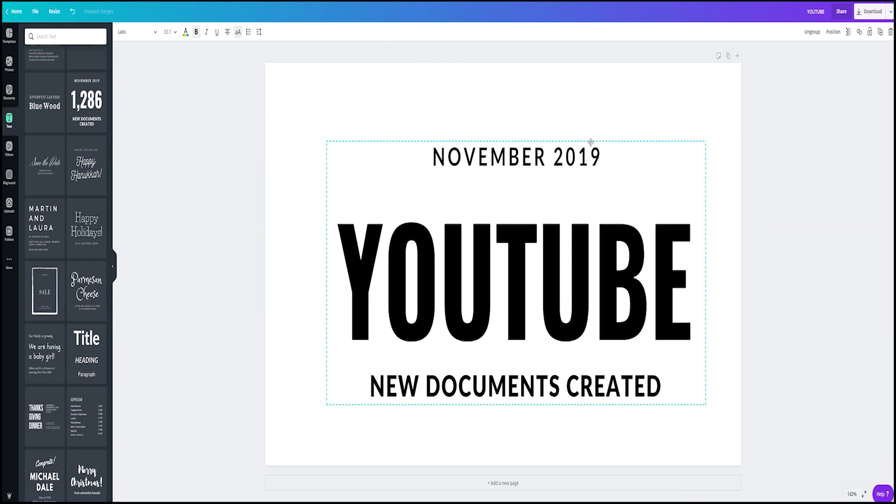
Colour the YOUTUBE heading coral red and NEW DOCUMENTS CREATED pink
{"action": "left_click", "coordinate": [185, 32]}
{"action": "key", "text": "Tab"}
{"action": "left_click", "coordinate": [45, 167]}
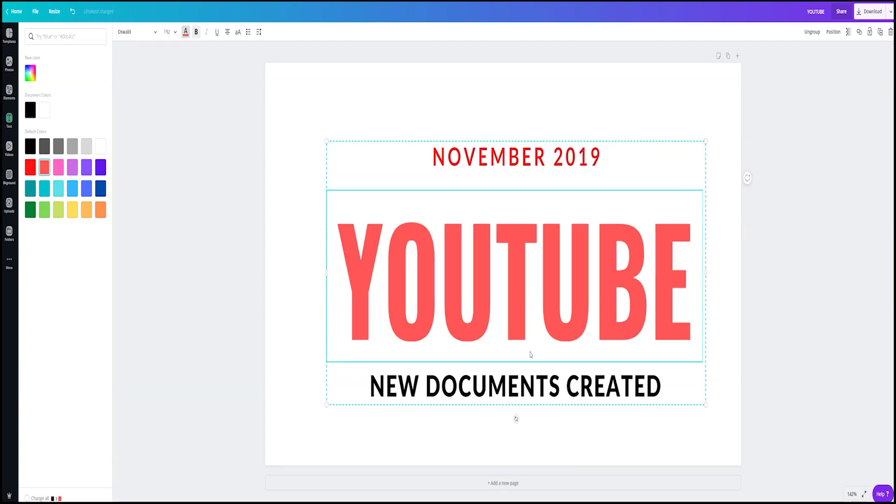
{"action": "key", "text": "Tab"}
{"action": "left_click", "coordinate": [57, 168]}
Widen the YOUTUBE box on both sides and increase its letter spacing
{"action": "left_click", "coordinate": [406, 256]}
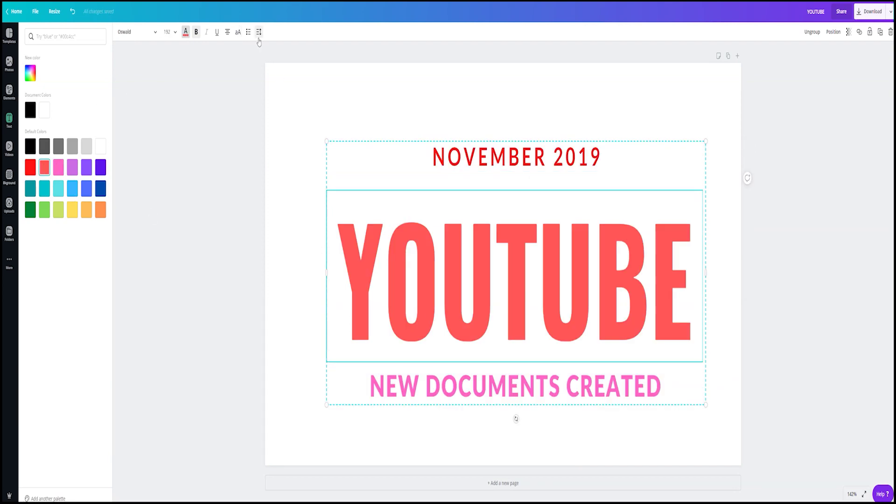
{"action": "left_click_drag", "start_coordinate": [292, 56], "coordinate": [290, 56]}
{"action": "left_click_drag", "start_coordinate": [326, 273], "coordinate": [297, 258]}
{"action": "left_click_drag", "start_coordinate": [710, 270], "coordinate": [737, 271]}
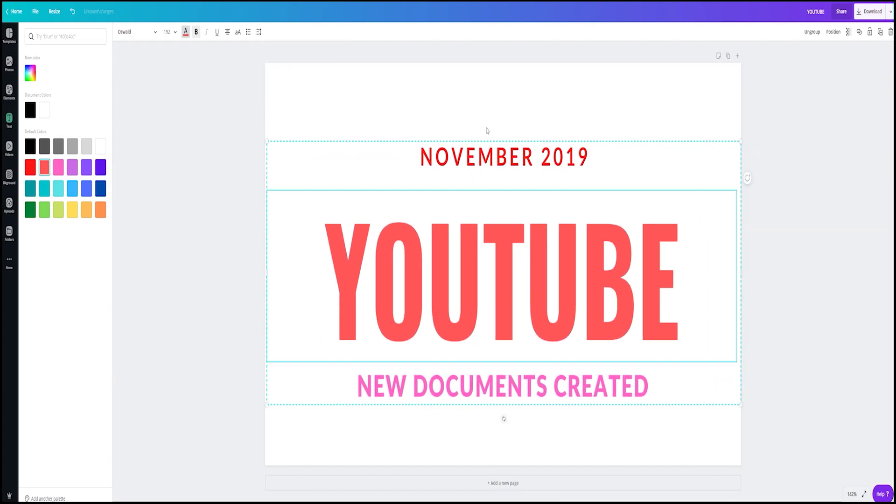
{"action": "left_click_drag", "start_coordinate": [291, 56], "coordinate": [296, 56]}
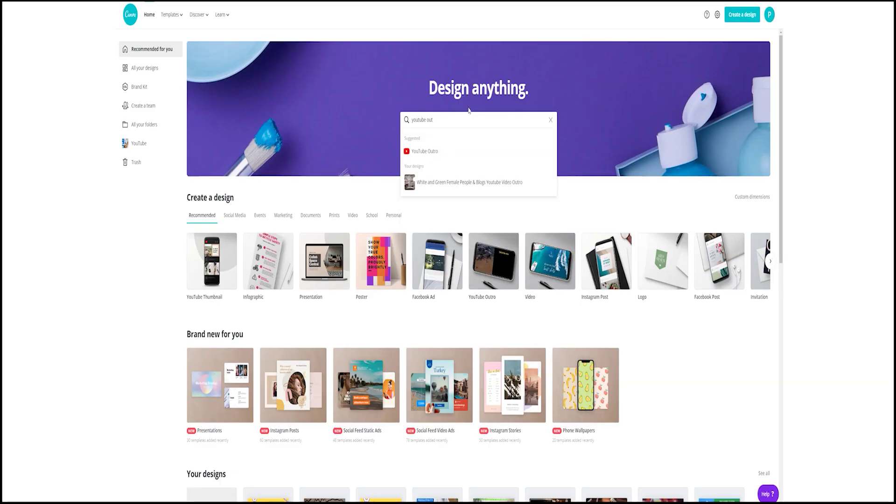
Open the YouTube Outro results and scroll to the red 'Thanks for watching!' template
{"action": "left_click", "coordinate": [485, 151]}
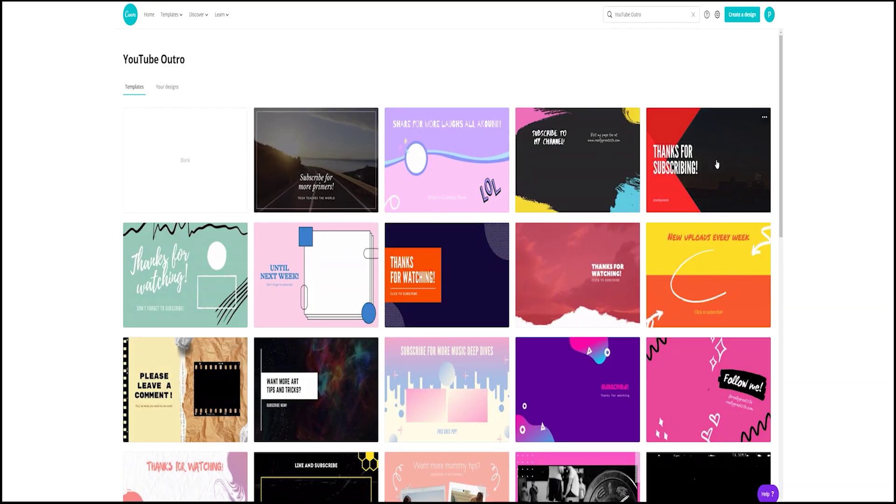
{"action": "scroll", "coordinate": [519, 280], "scroll_direction": "down", "scroll_amount": 4}
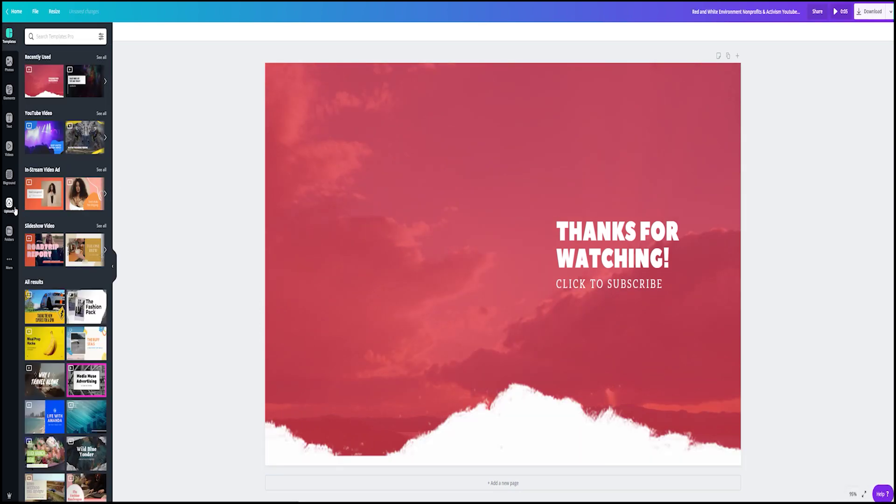
Add the aerial bridge video clip, shrink it and move it lower beside the thanks text
{"action": "left_click", "coordinate": [9, 149]}
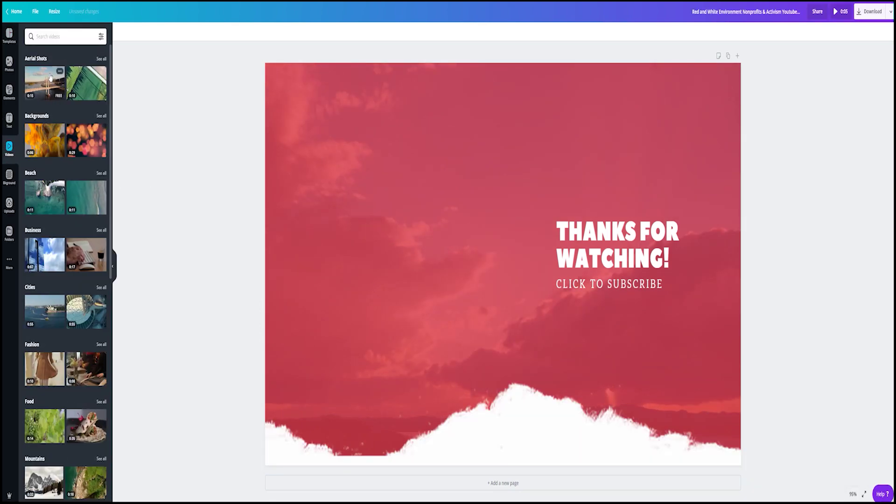
{"action": "left_click_drag", "start_coordinate": [51, 79], "coordinate": [324, 111]}
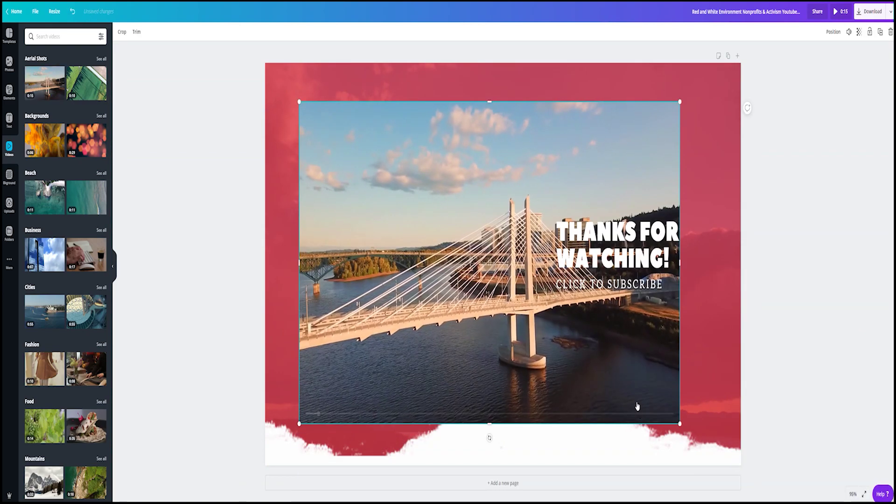
{"action": "left_click_drag", "start_coordinate": [680, 425], "coordinate": [499, 311]}
{"action": "left_click_drag", "start_coordinate": [457, 194], "coordinate": [455, 247]}
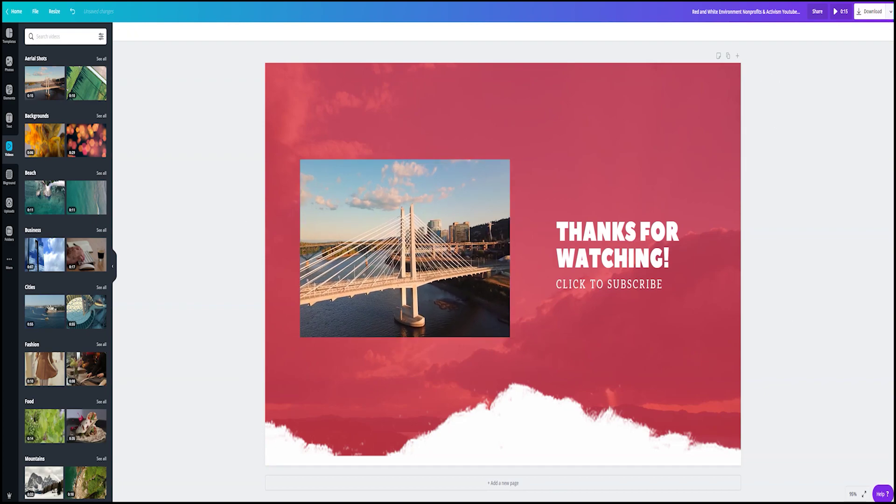
Play the red 'Thanks for watching!' outro with the bridge video as a full-screen presentation
{"action": "left_click", "coordinate": [847, 15]}
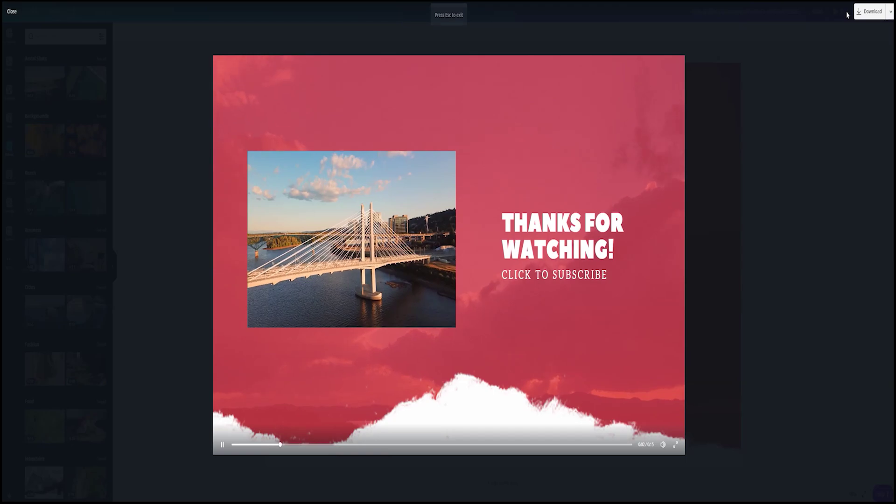